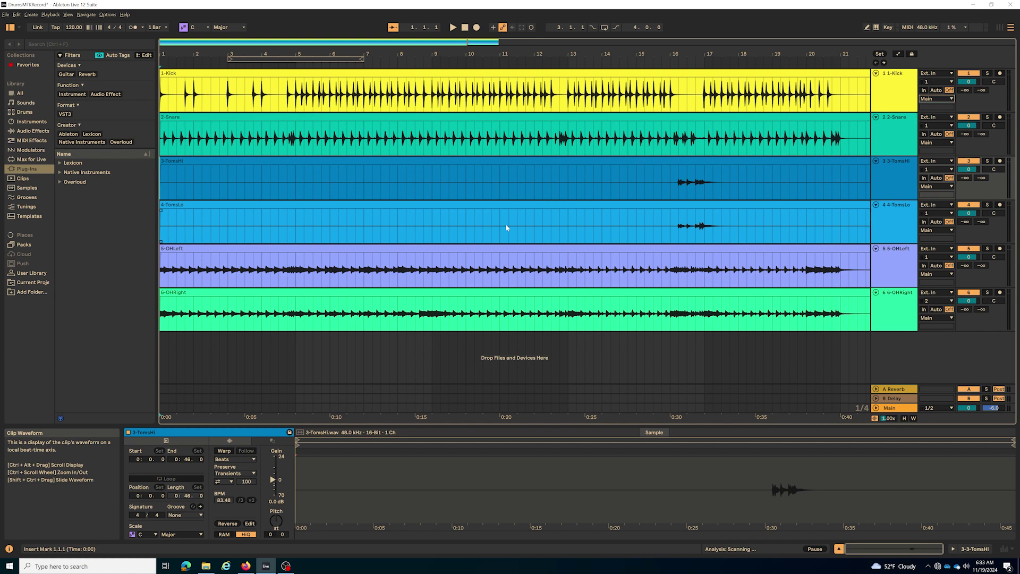
Open Soundcraft Ui's Settings > Patching > Soundcheck page to see USB sources per channel.
click(247, 565)
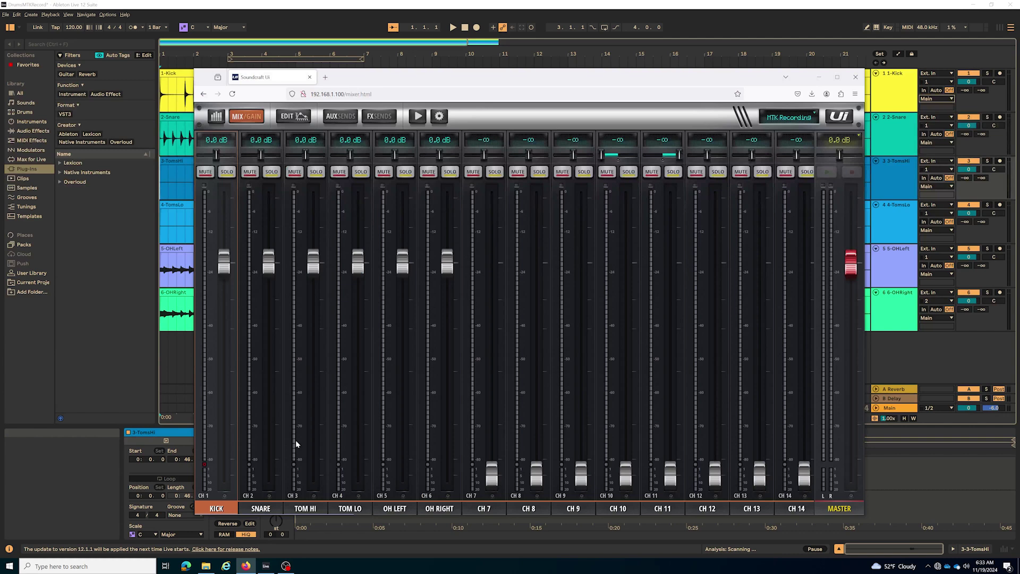
click(439, 116)
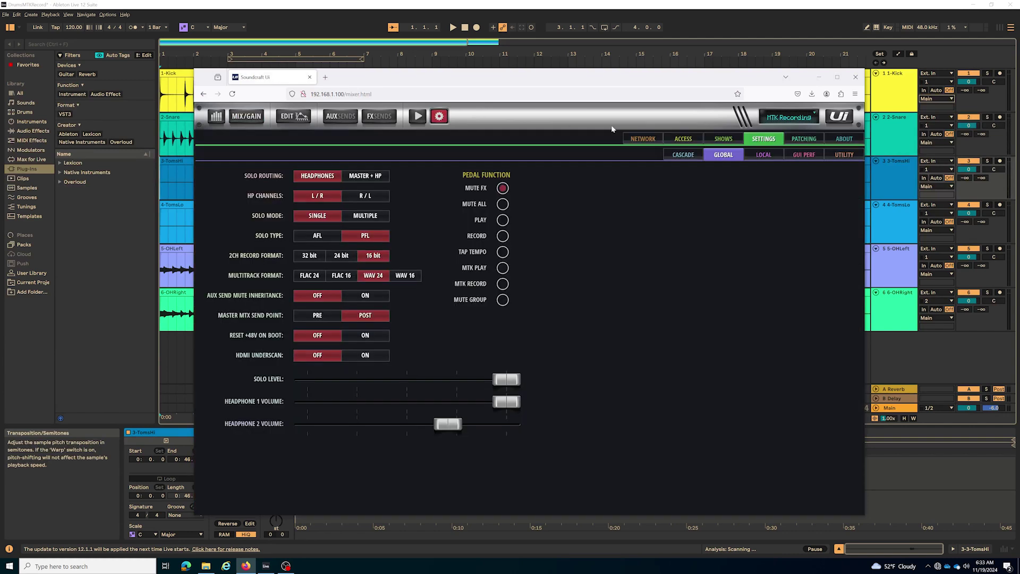
click(805, 139)
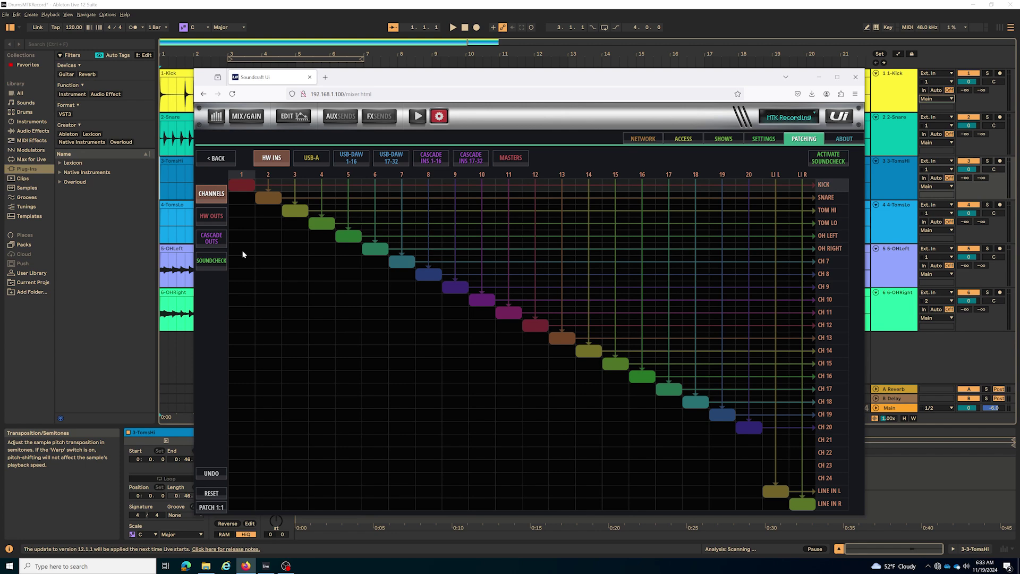
click(210, 262)
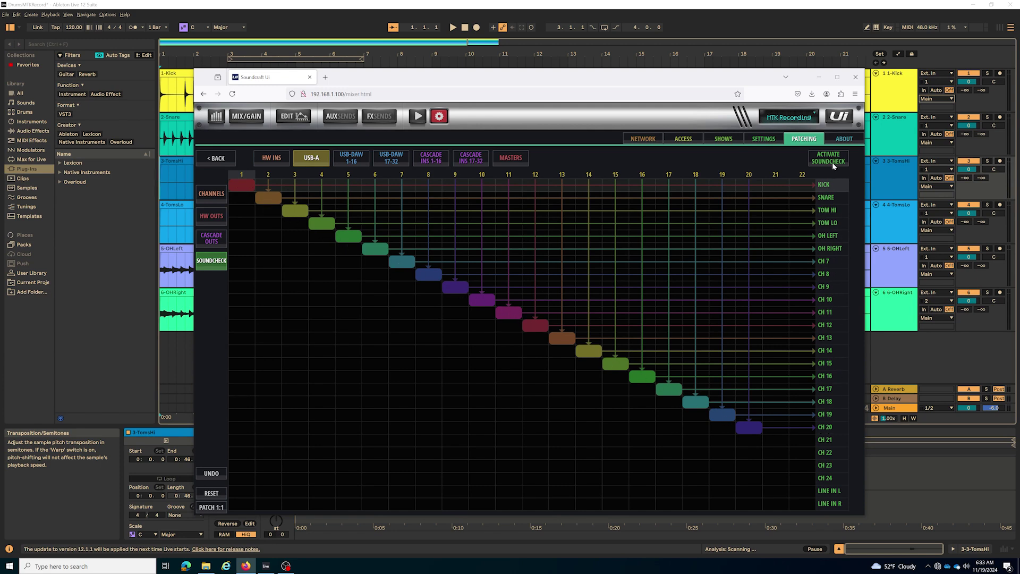
Patch USB-DAW 1-16 one-to-one, review USB-DAW 17-32, and activate soundcheck.
click(352, 157)
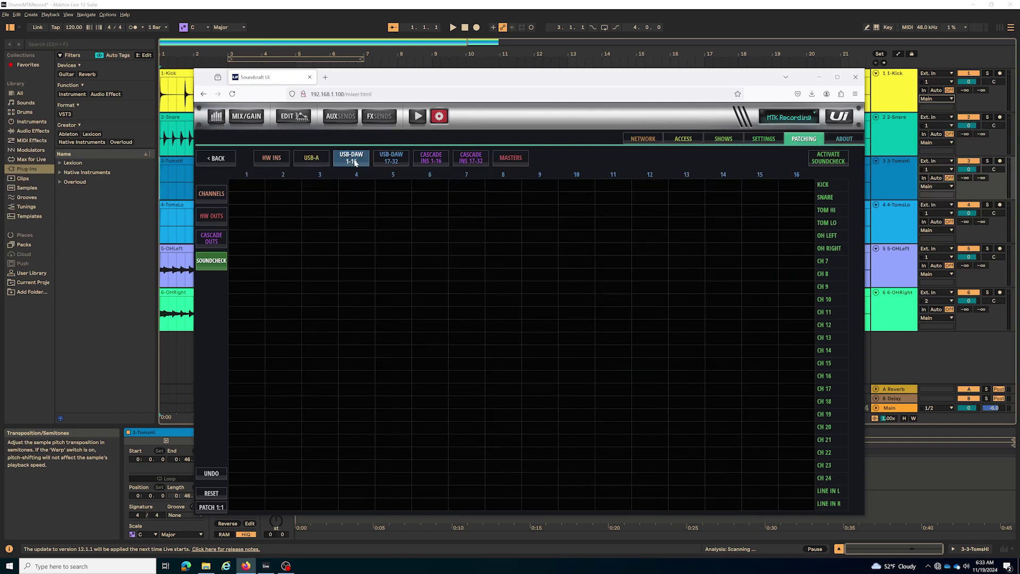
click(212, 508)
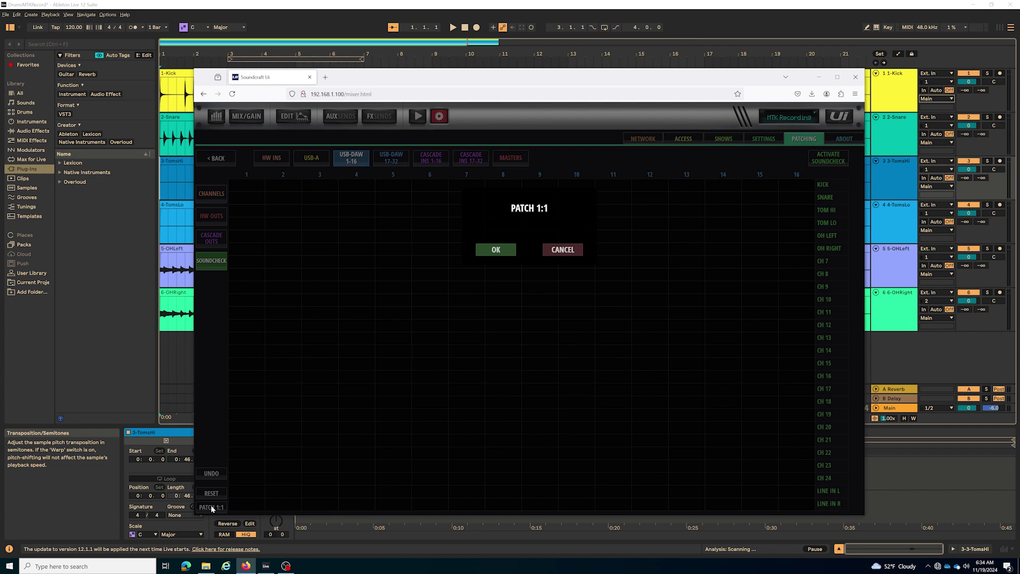
click(495, 254)
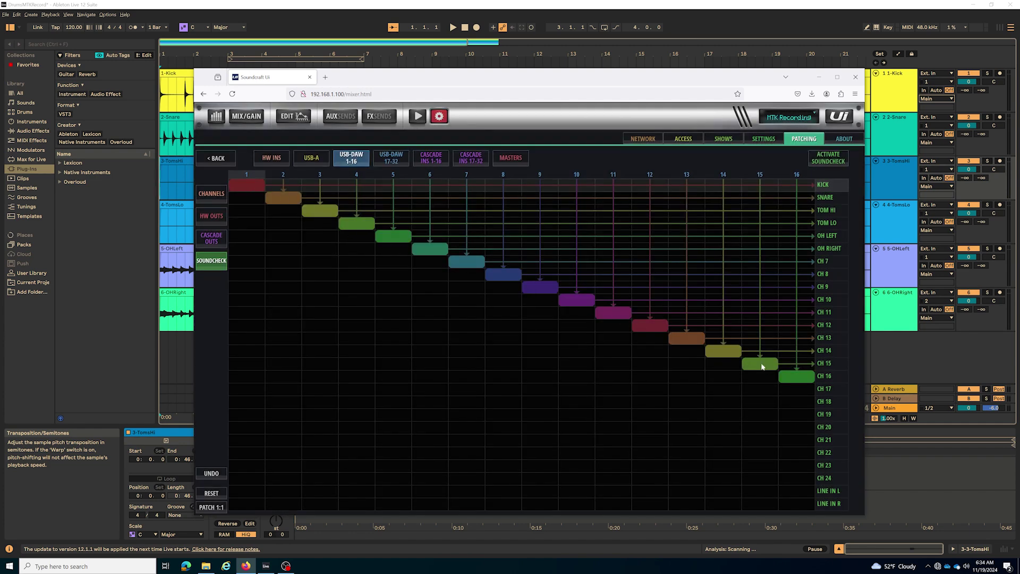
click(389, 157)
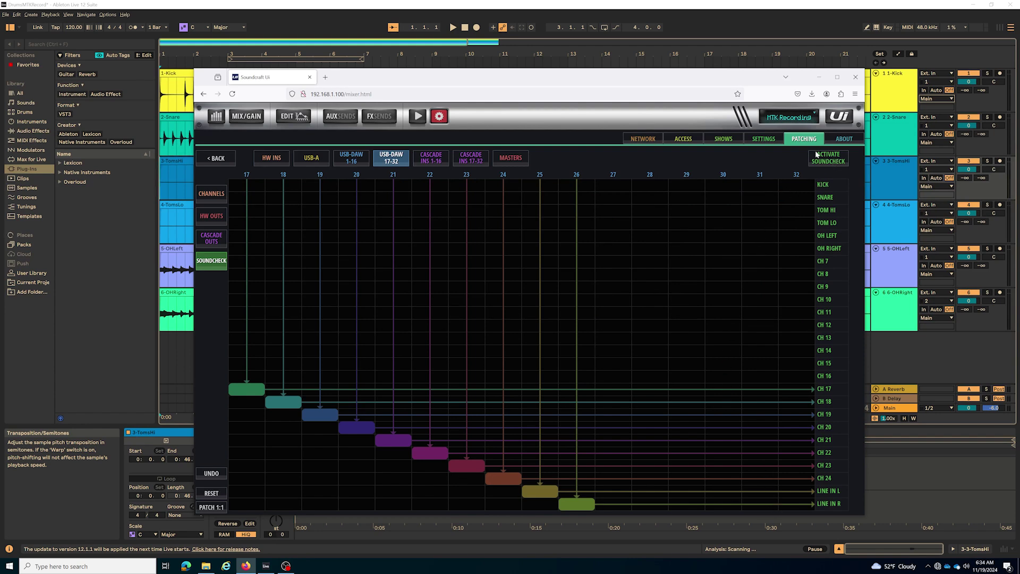
click(830, 162)
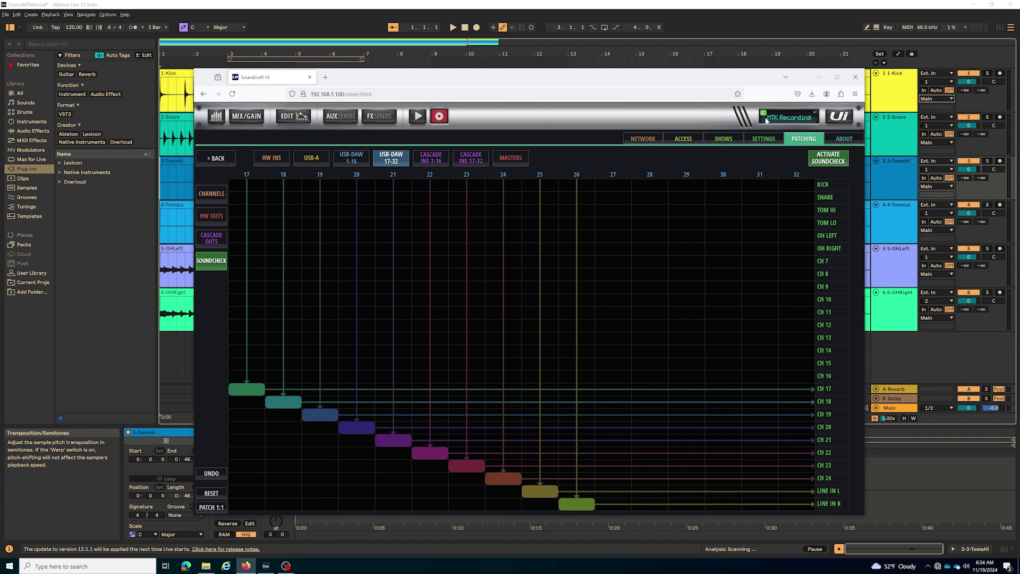
Return to Ableton's session mixer and route the Kick track to Ext. Out 1.
click(439, 116)
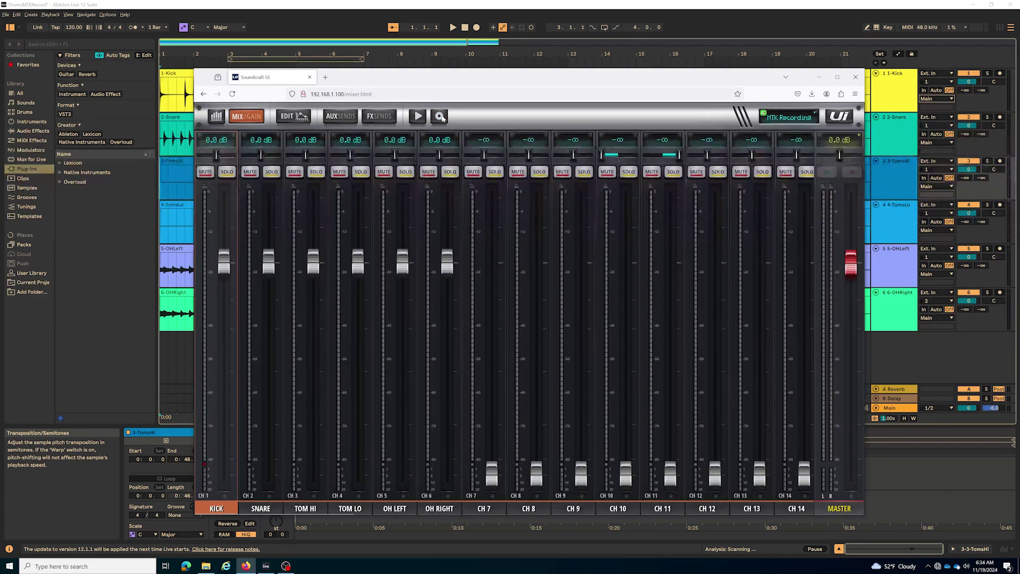
click(508, 14)
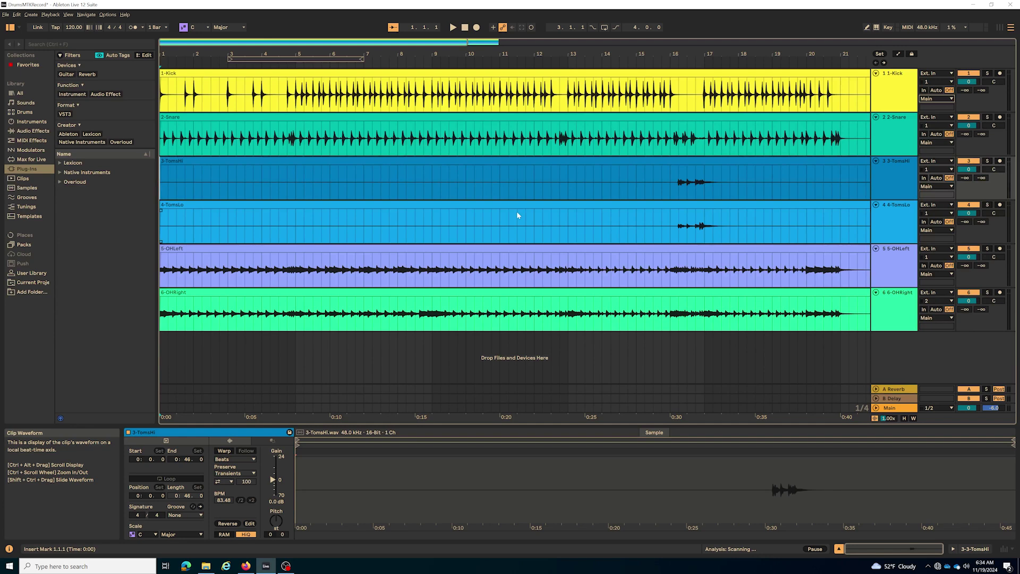
key(Tab)
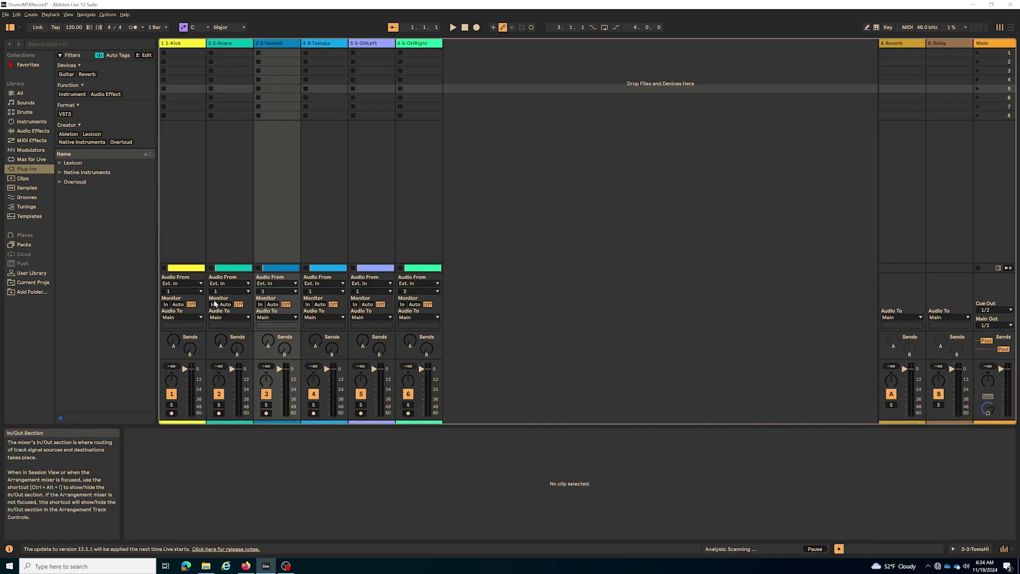
mouse_move(170, 314)
click(179, 318)
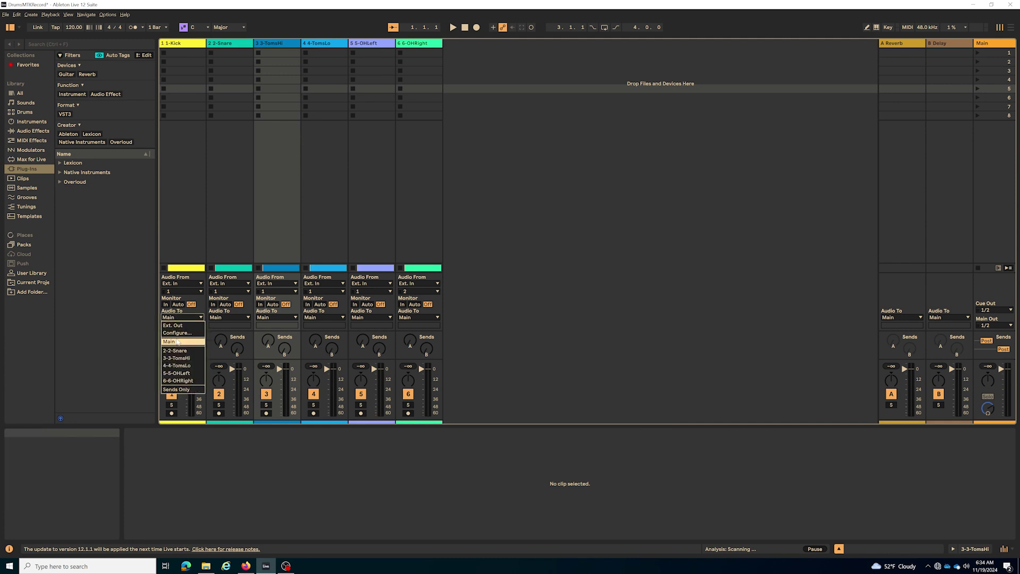
click(174, 326)
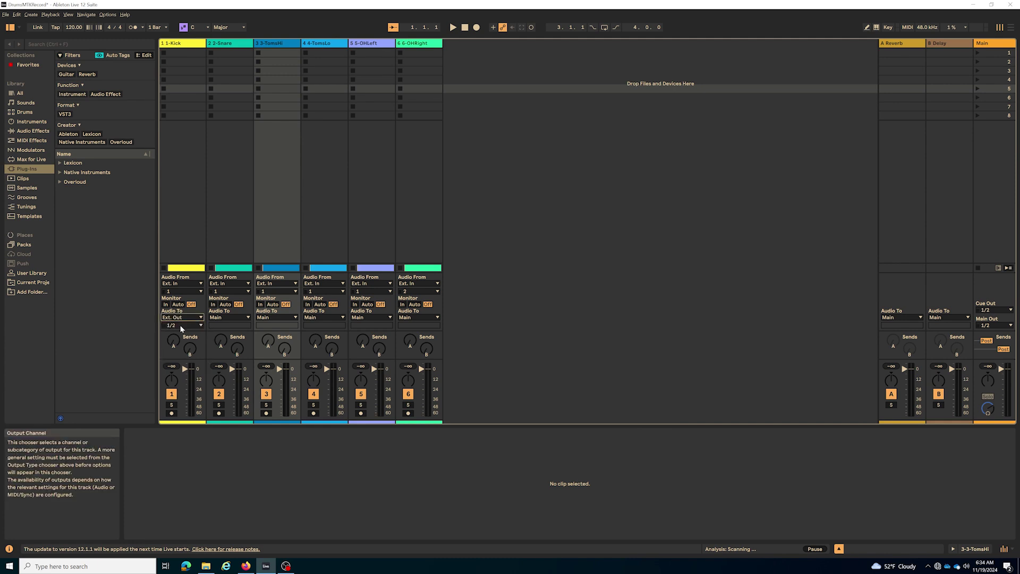
click(181, 326)
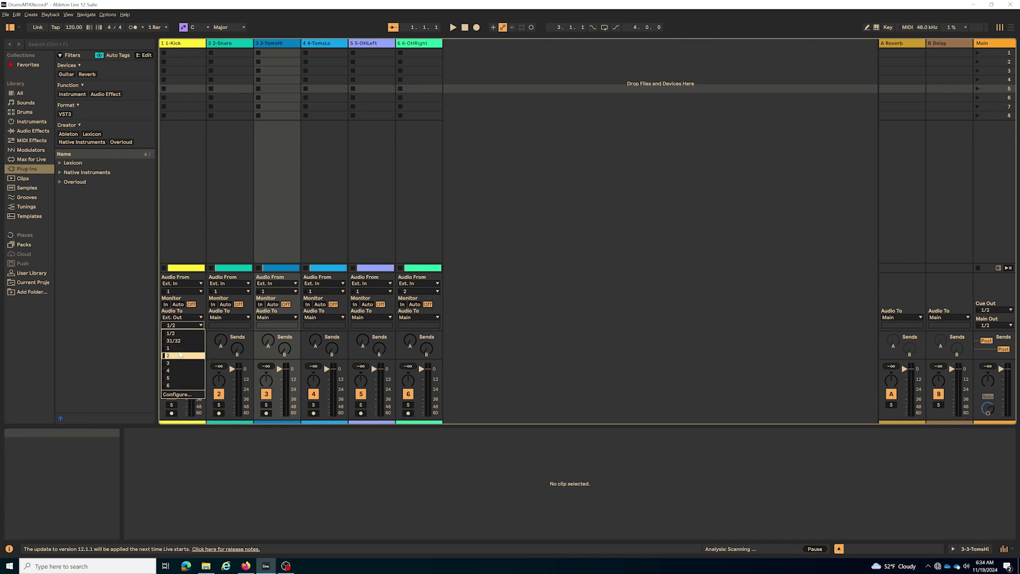
click(179, 349)
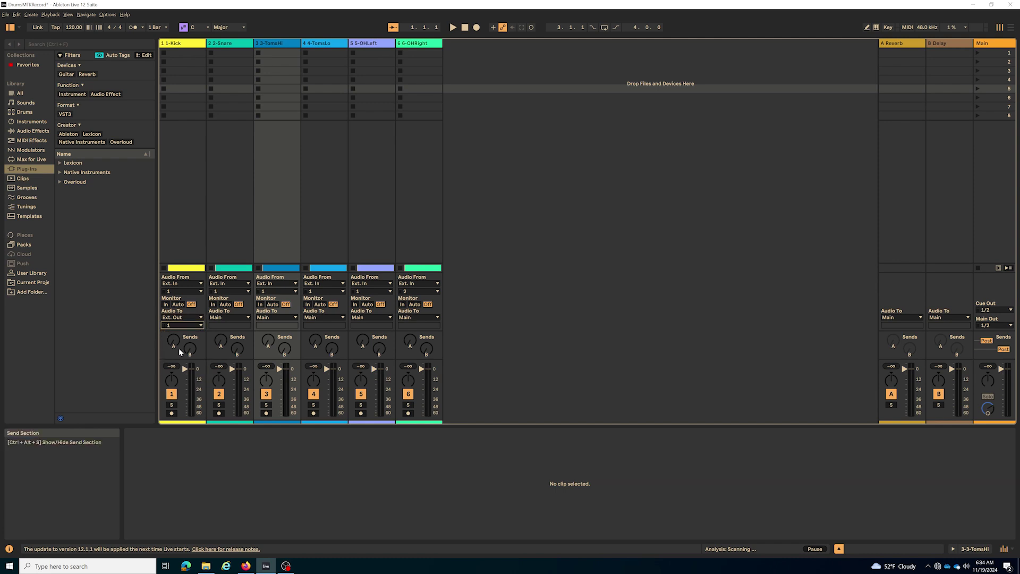
Route Snare, TomsHi and TomsLo to Ext. Out 2, 3 and 4.
click(229, 318)
click(222, 326)
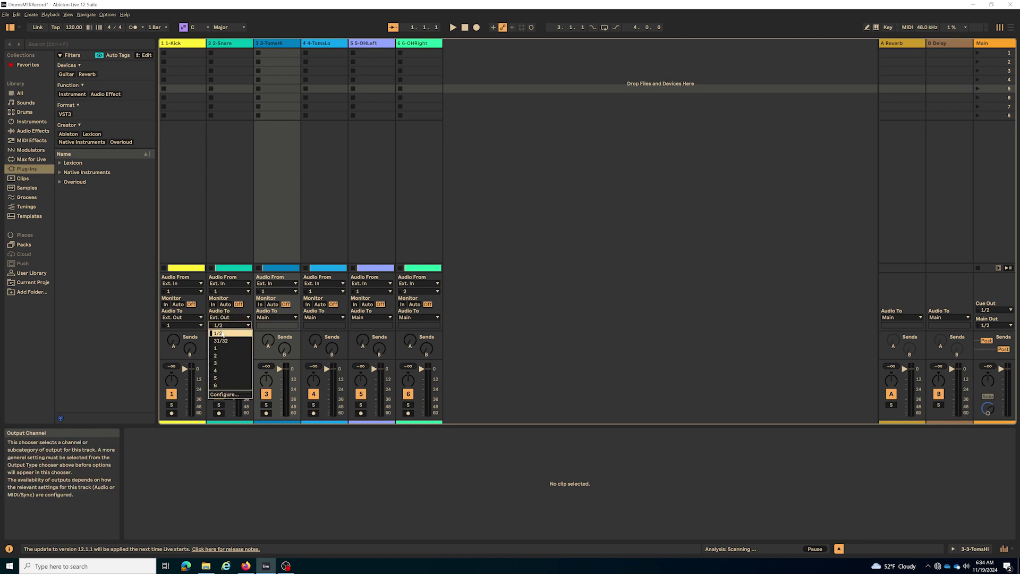
click(227, 349)
click(276, 317)
click(271, 325)
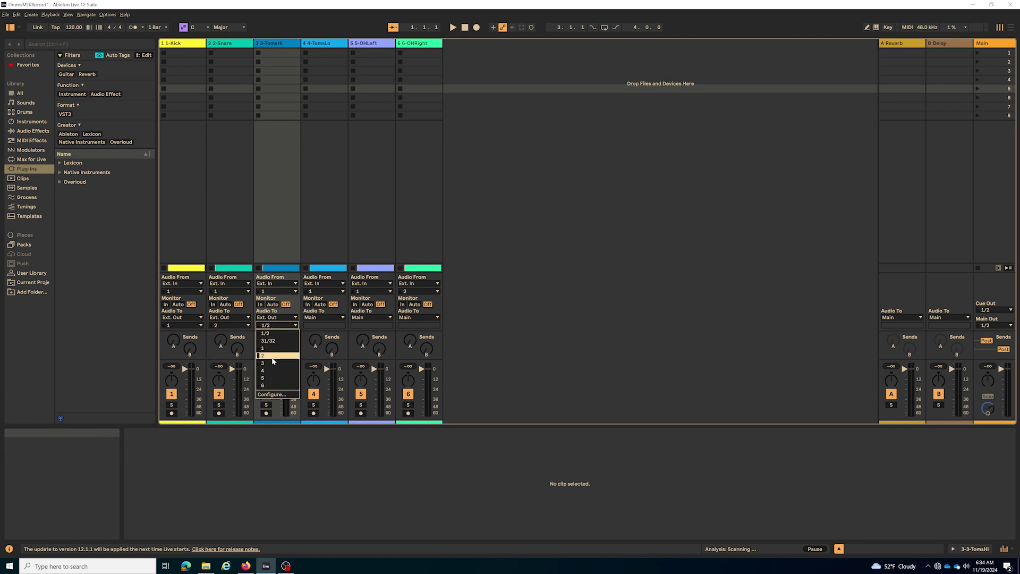
click(274, 358)
click(323, 317)
click(323, 326)
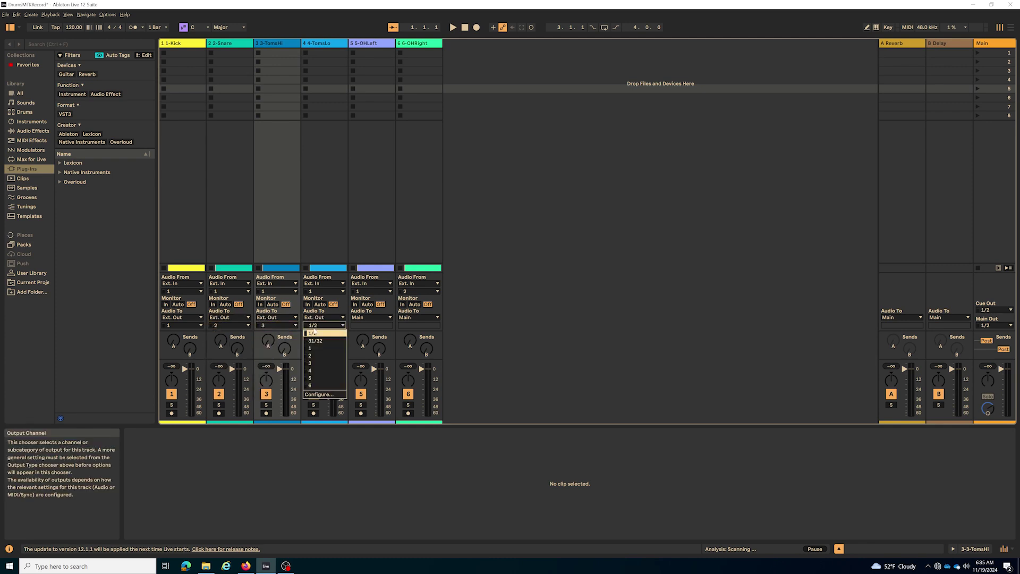
click(321, 367)
Route OHLeft and OHRight to Ext. Out 5 and 6, then open the audio output configuration.
click(370, 317)
click(370, 326)
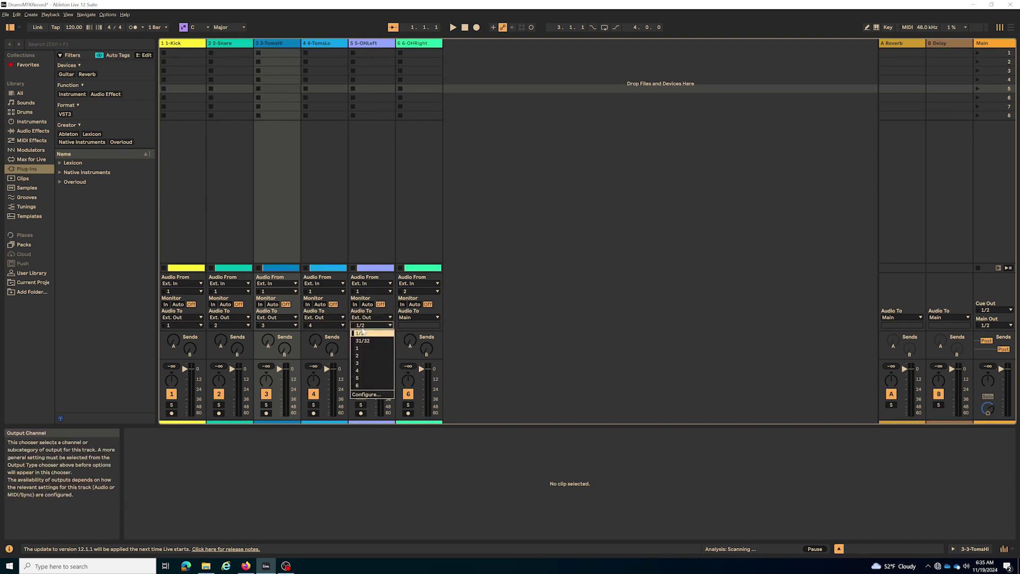
click(368, 376)
click(418, 318)
click(418, 327)
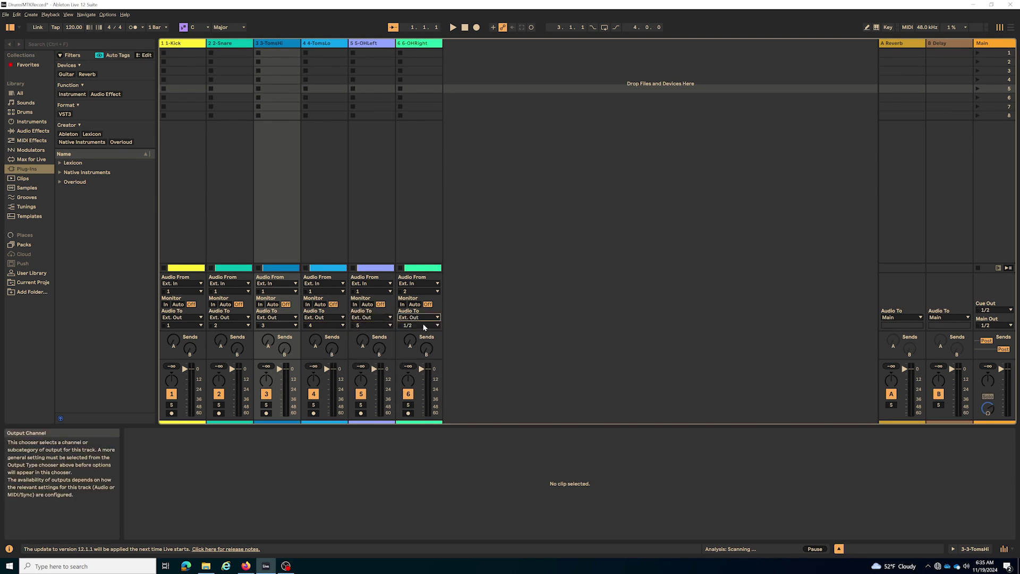
click(418, 326)
click(418, 326)
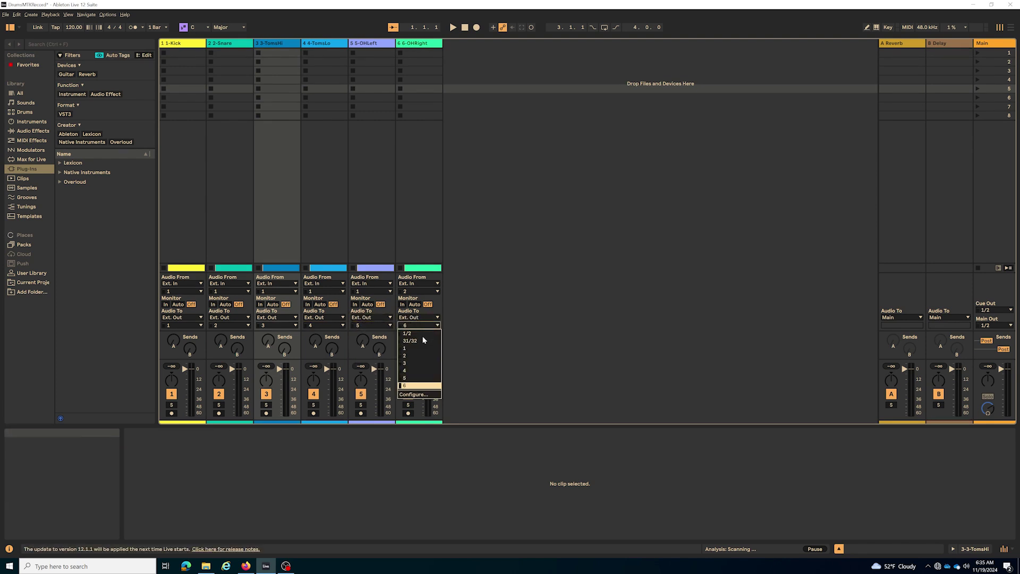
click(419, 394)
Review enabled outputs, close Output Config and Audio Settings, and bring up Soundcraft Ui.
click(644, 232)
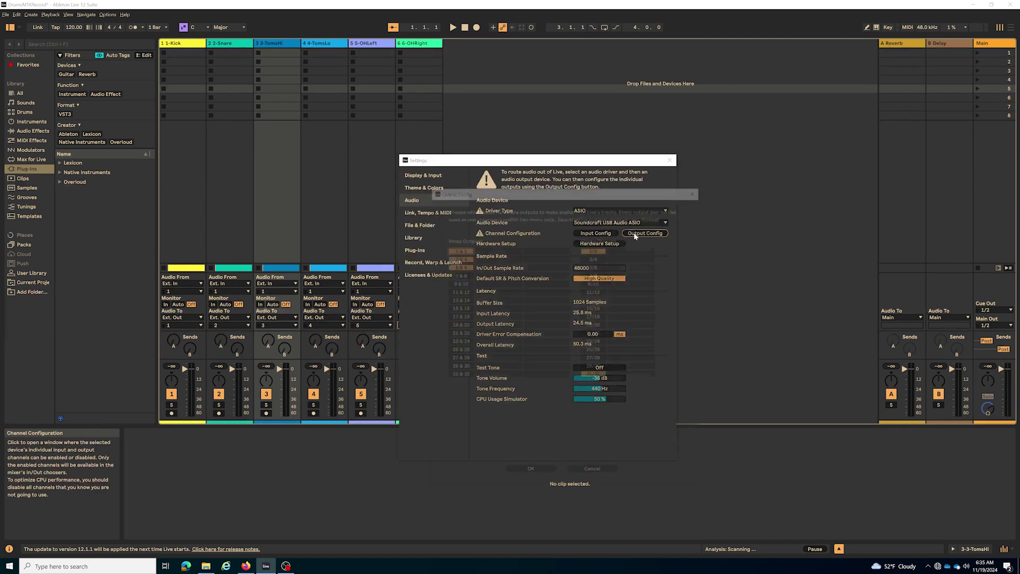
click(530, 473)
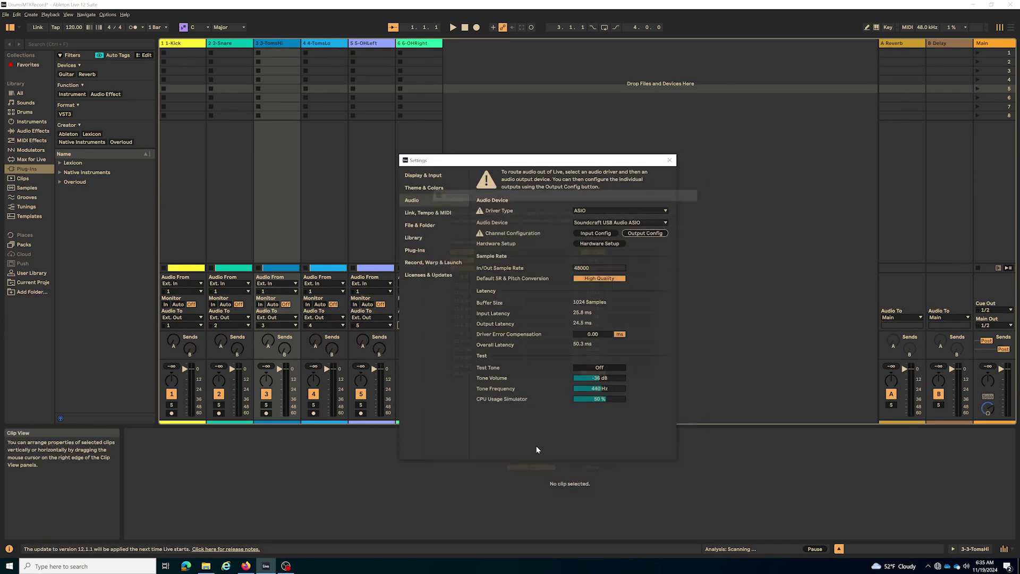
click(667, 162)
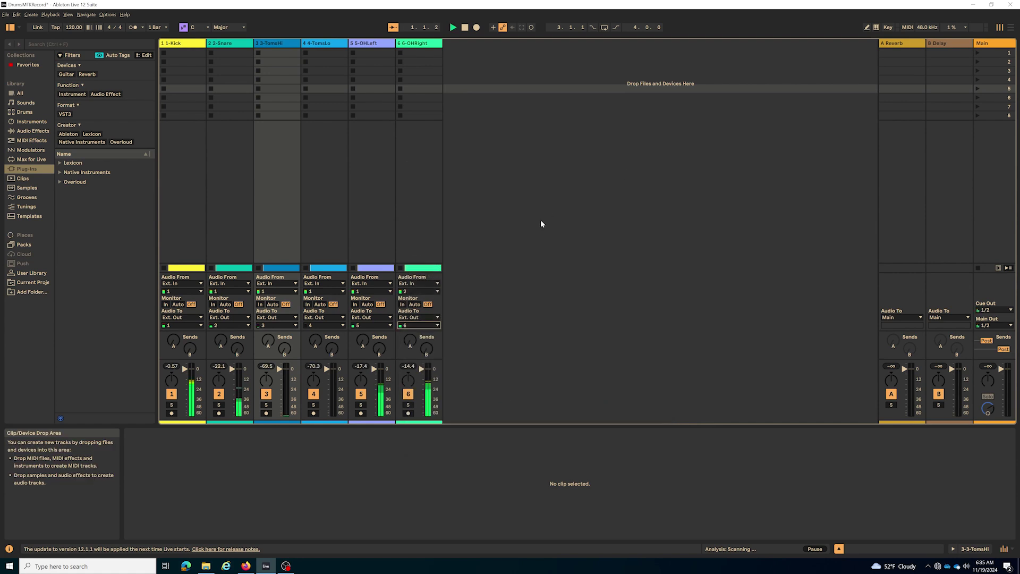
click(246, 566)
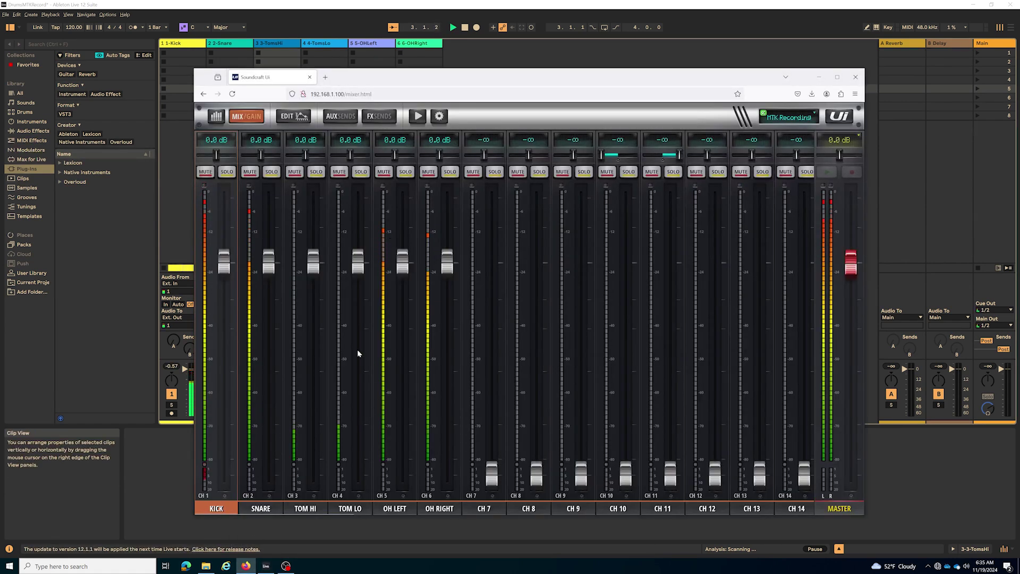
Solo then unsolo SNARE, and open the KICK channel's edit pages.
click(272, 172)
click(272, 173)
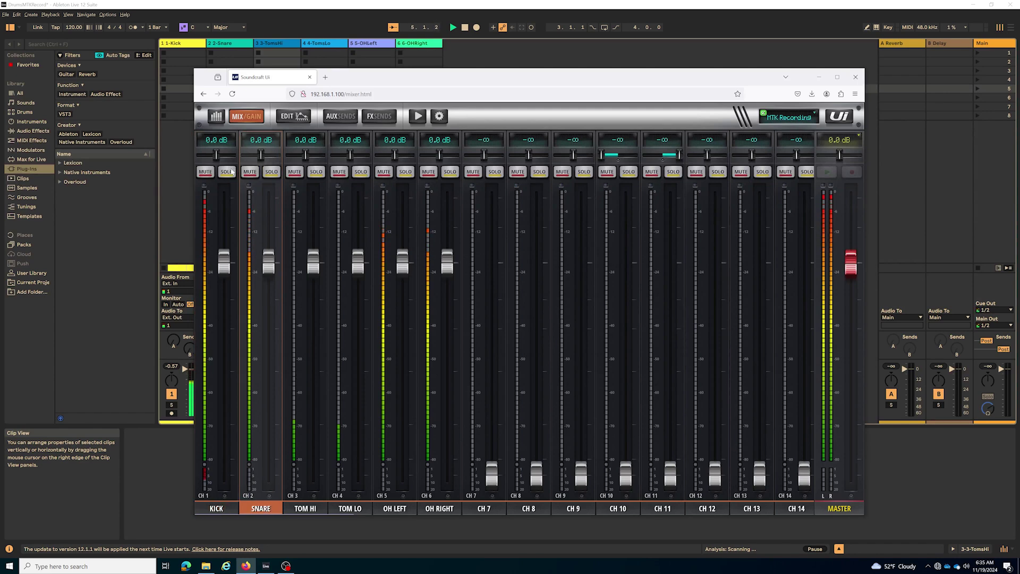
click(228, 172)
click(294, 115)
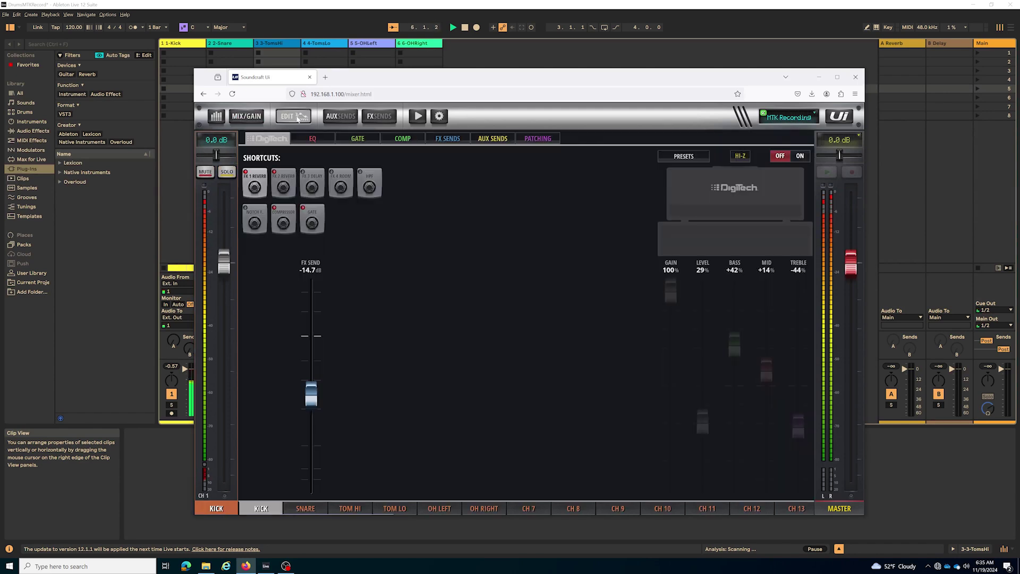
View KICK's gate and compressor settings, then reopen the input patching page.
click(357, 138)
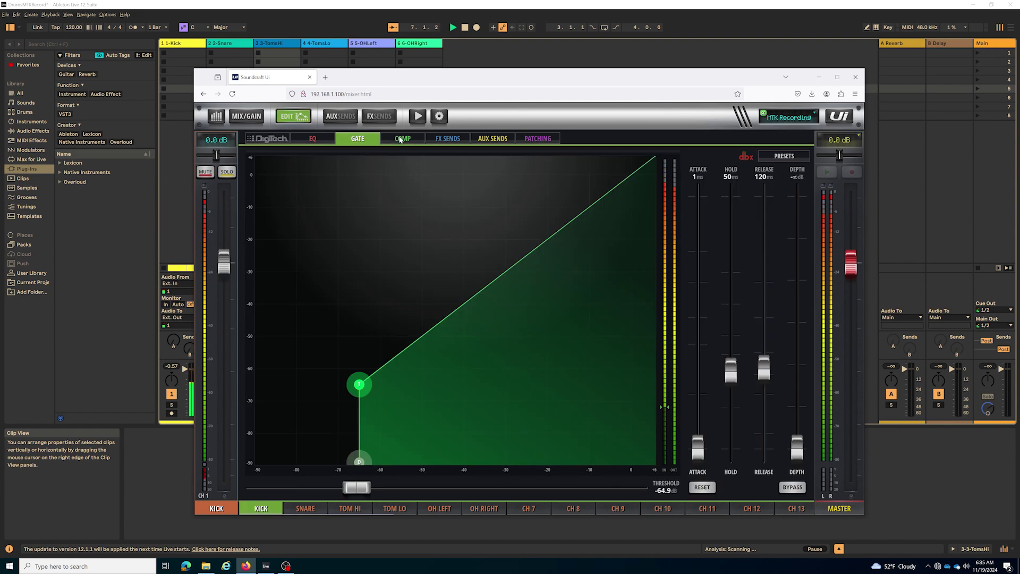
click(402, 138)
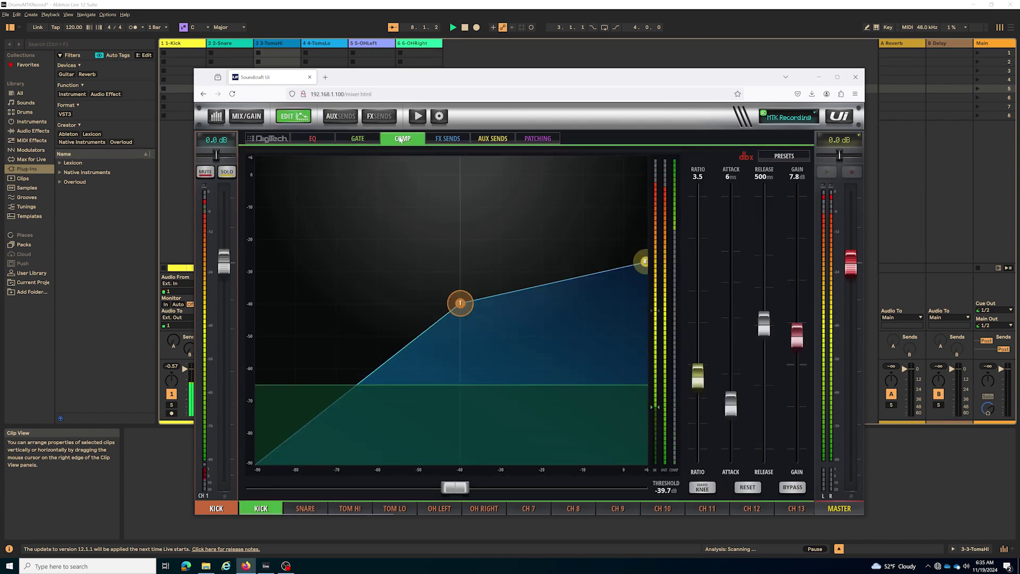
click(440, 116)
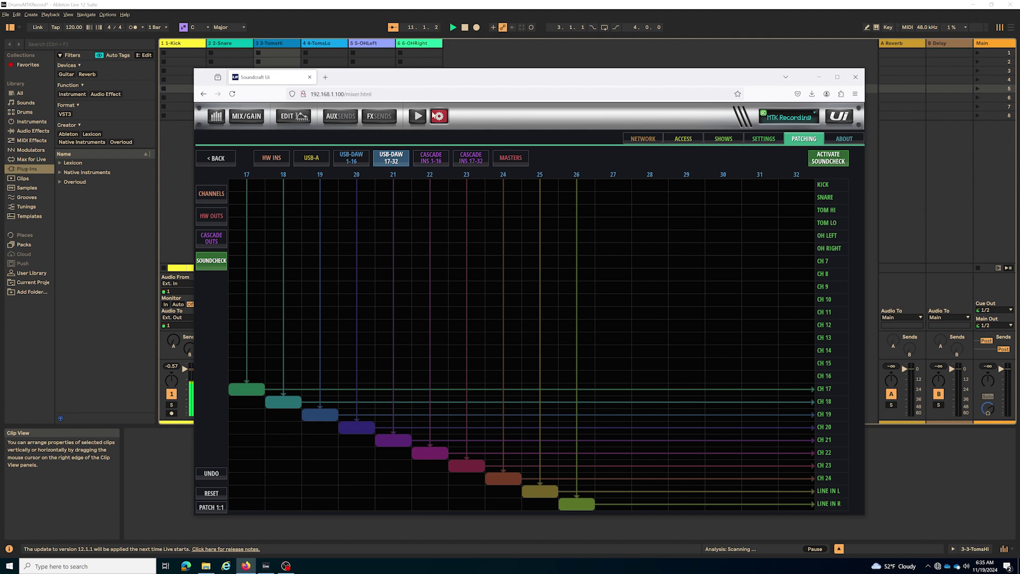
Open the player page and switch to its MULTITRACK tab.
click(417, 116)
click(723, 139)
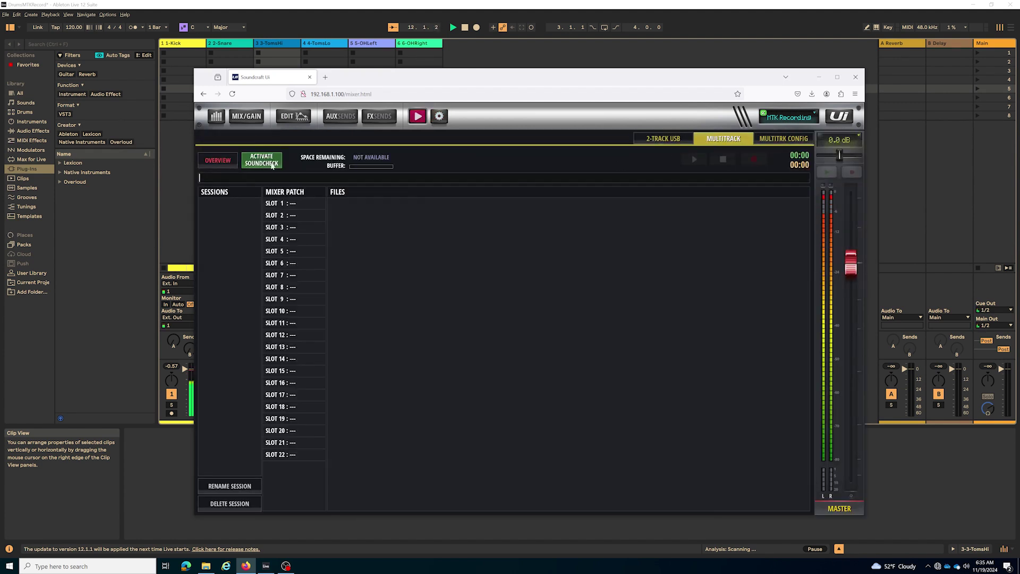